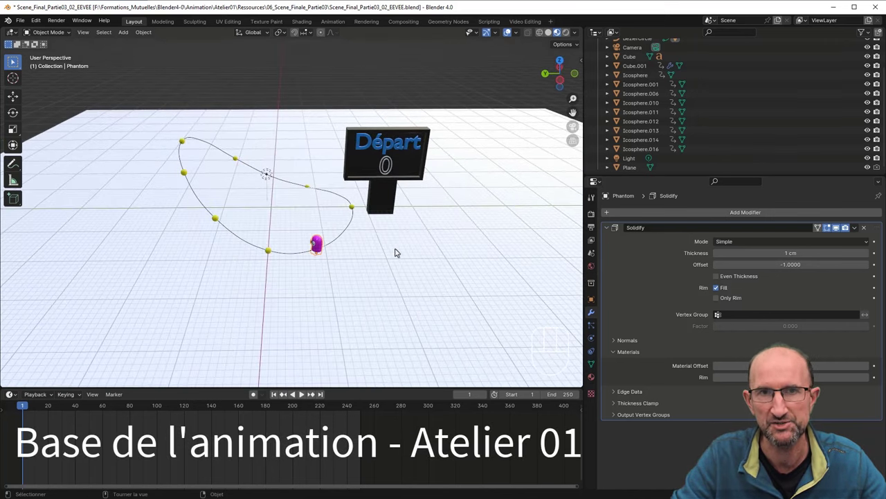
Play the ghost along its curve, stop at frame 84, then orbit to inspect the scene.
mouse_move(388, 253)
shift+middle_down()
mouse_move(406, 250)
mouse_move(367, 253)
mouse_move(364, 263)
mouse_move(369, 308)
shift+middle_up()
scroll(396, 245, up, 3)
scroll(368, 252, down, 3)
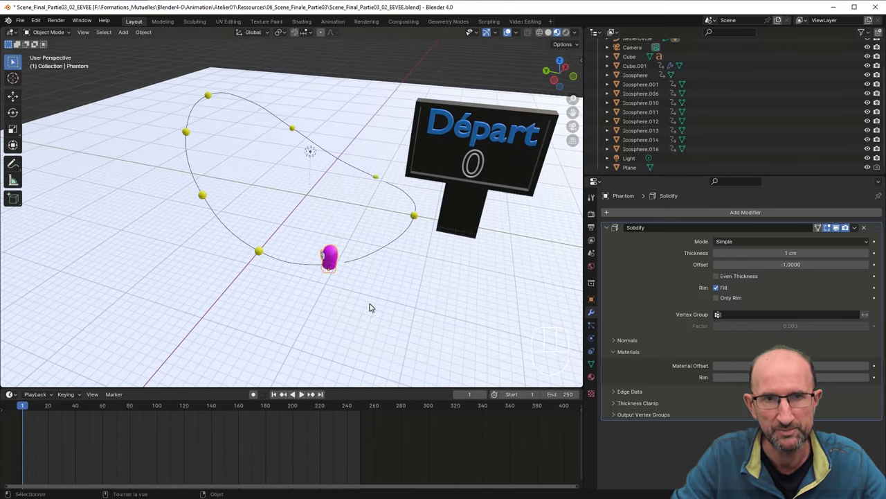
click(301, 395)
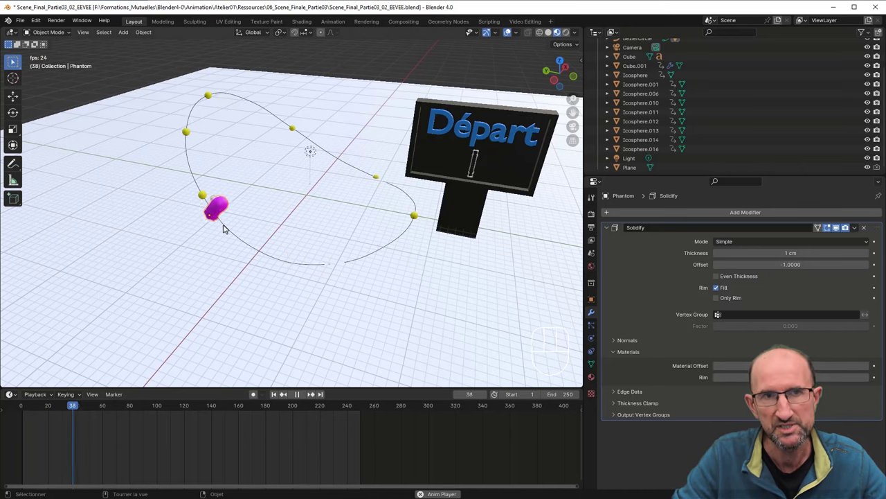
click(297, 394)
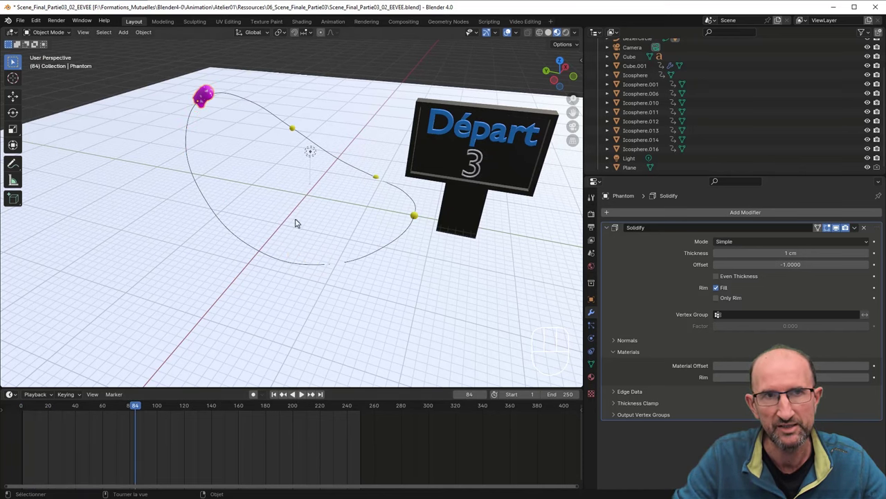
mouse_move(469, 155)
middle_down()
mouse_move(307, 147)
mouse_move(272, 156)
middle_up()
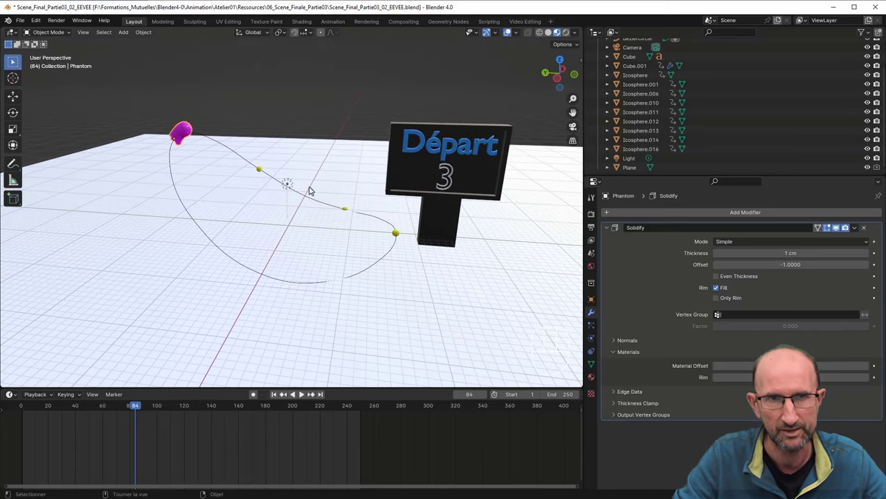
middle_drag(310, 191, 370, 205)
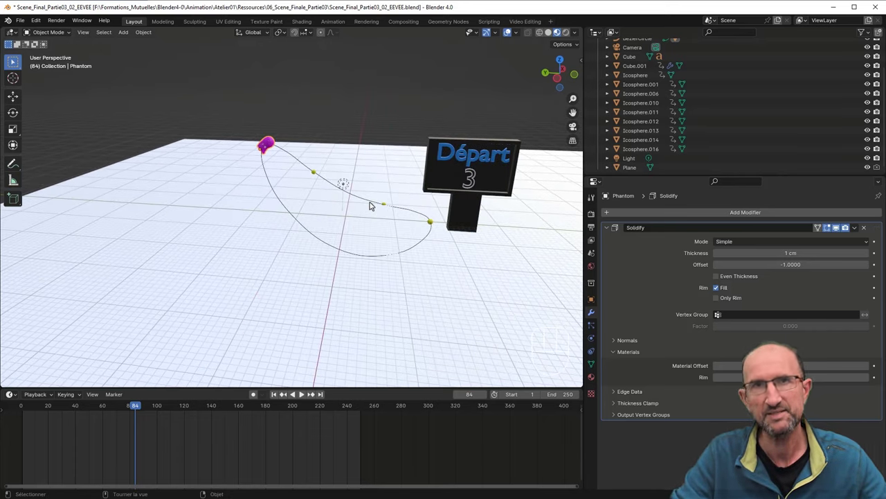
Bring up the Phantom's Insert Keyframe menu at frame 84, listing Location, Rotation and Scale.
key(n)
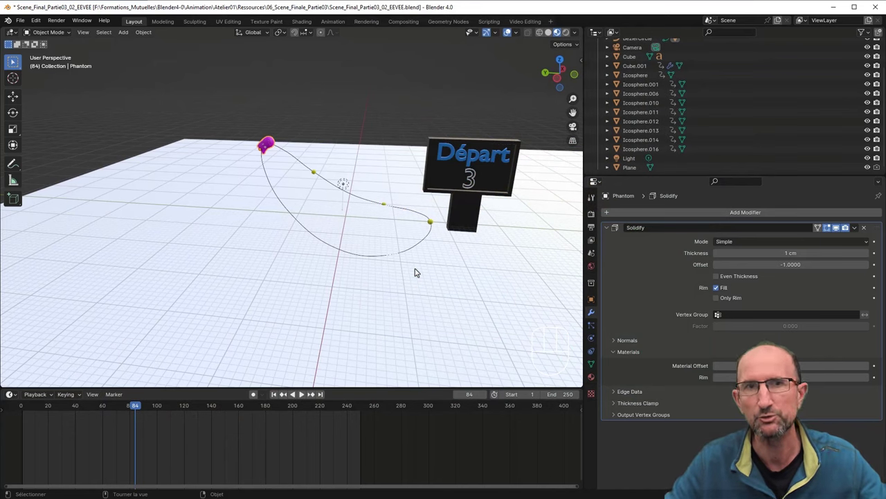
mouse_move(365, 211)
middle_down()
mouse_move(340, 182)
mouse_move(362, 214)
middle_up()
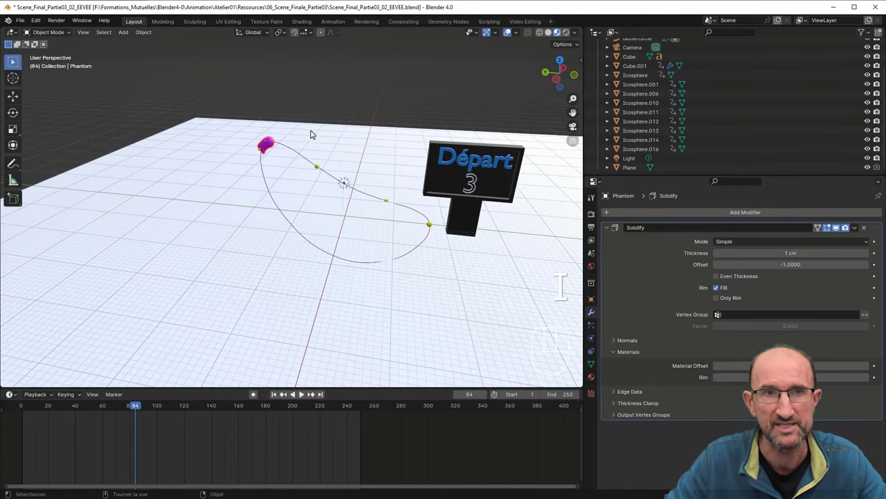
key(i)
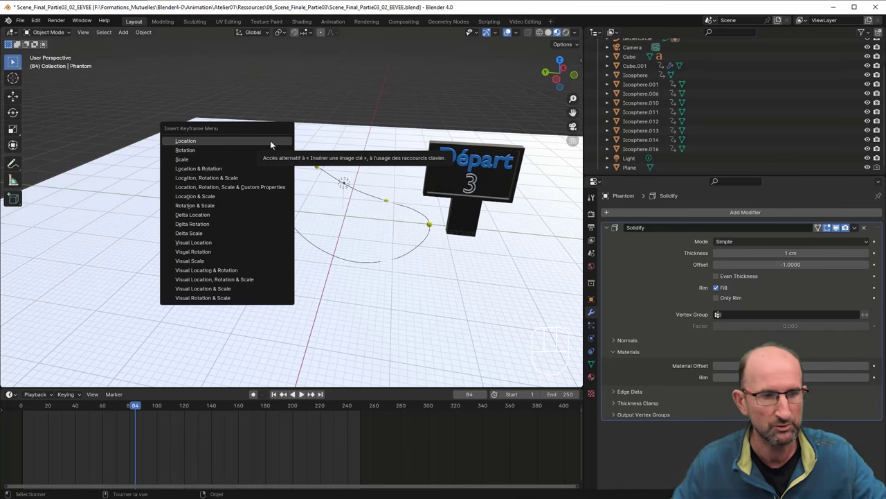
Close the keyframe menu, enlarge the timeline, and select the sign's number object (Value 3.000).
click(270, 140)
middle_drag(369, 133, 417, 137)
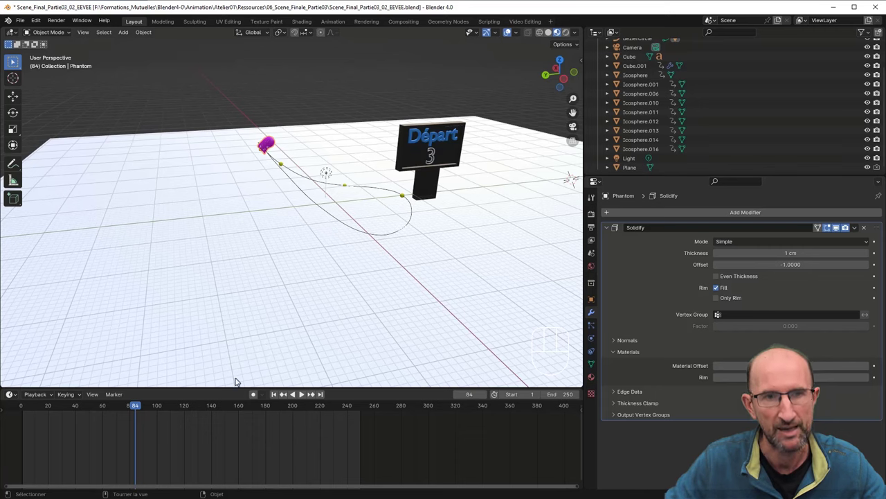
drag(234, 387, 234, 319)
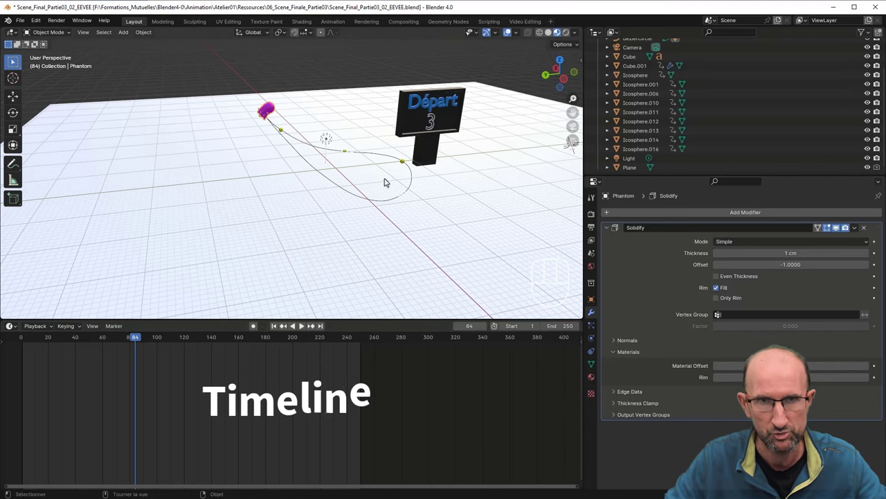
mouse_move(422, 202)
middle_down()
mouse_move(418, 218)
mouse_move(400, 216)
middle_up()
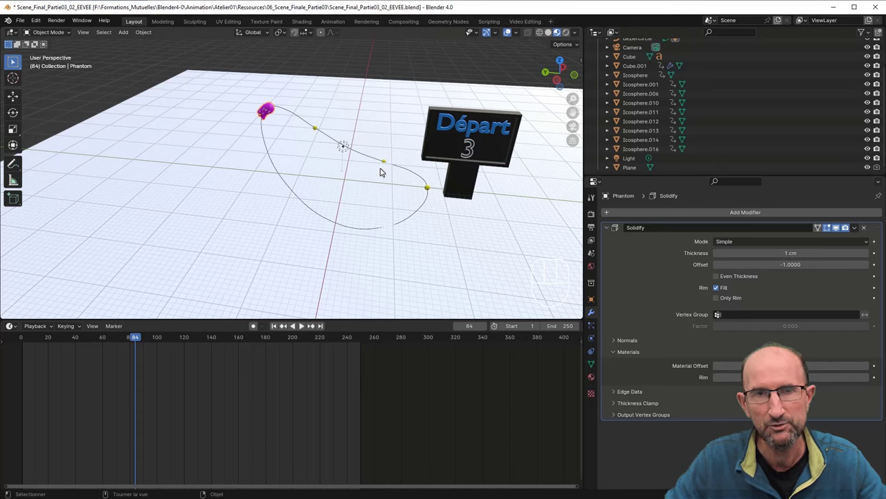
click(469, 152)
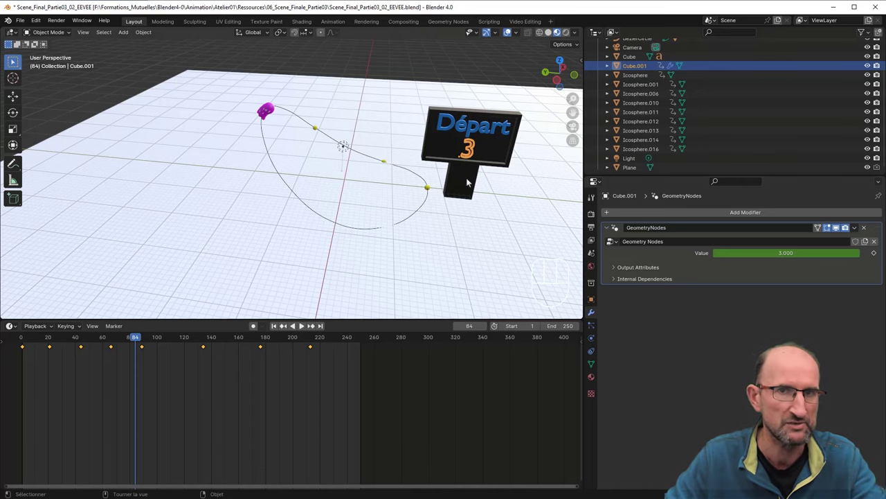
Show the number's node tree (Value to String, String to Curves, Curve to Mesh) in Geometry Nodes.
key(shift+a)
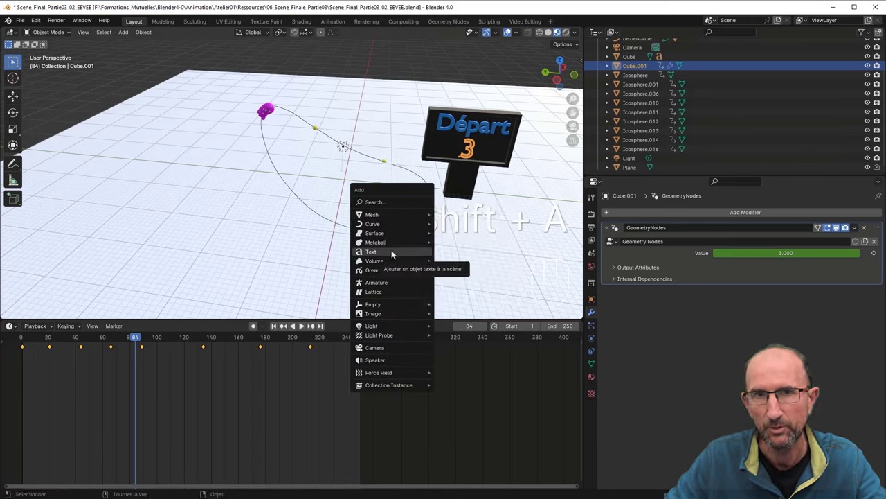
key(Escape)
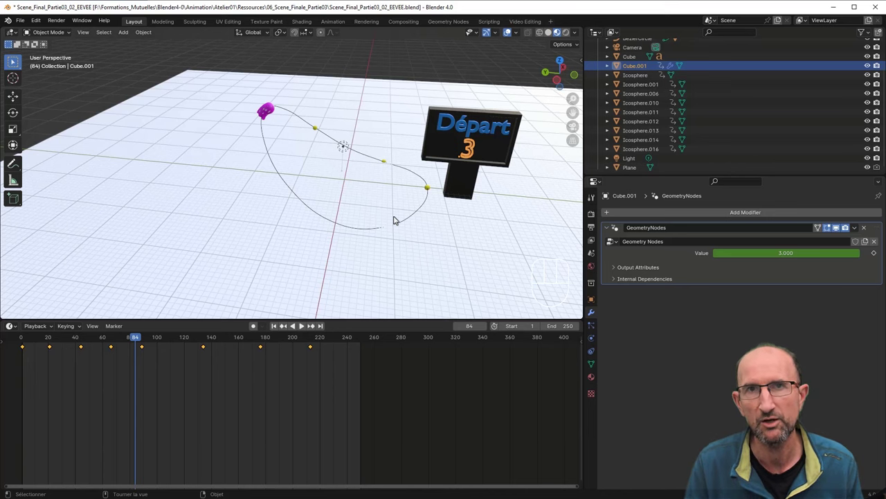
click(449, 22)
key(Home)
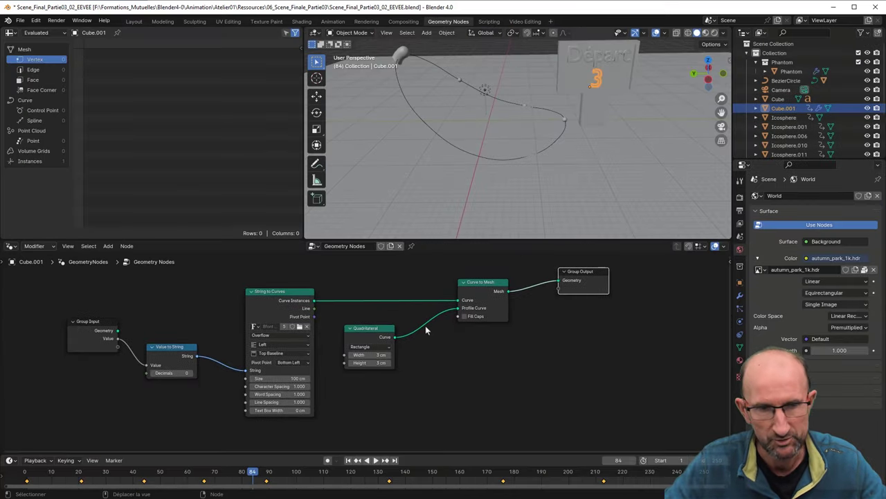
Maximize the node editor to inspect the full tree, restore it, and return to Layout.
key(ctrl+space)
scroll(471, 296, down, 1)
scroll(527, 291, up, 2)
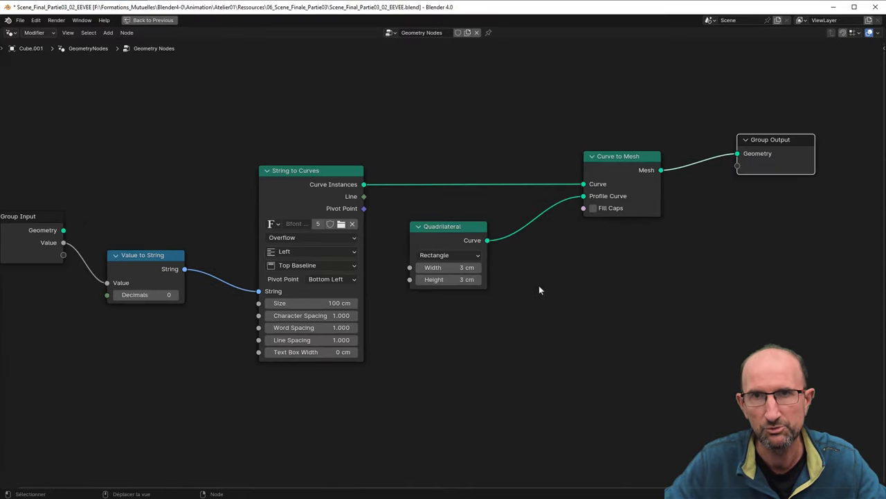
scroll(544, 285, down, 1)
scroll(551, 283, up, 1)
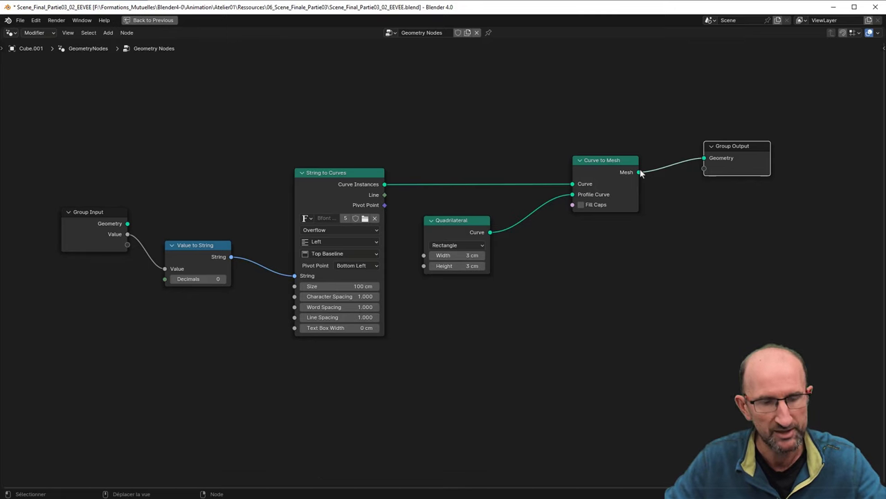
key(ctrl+space)
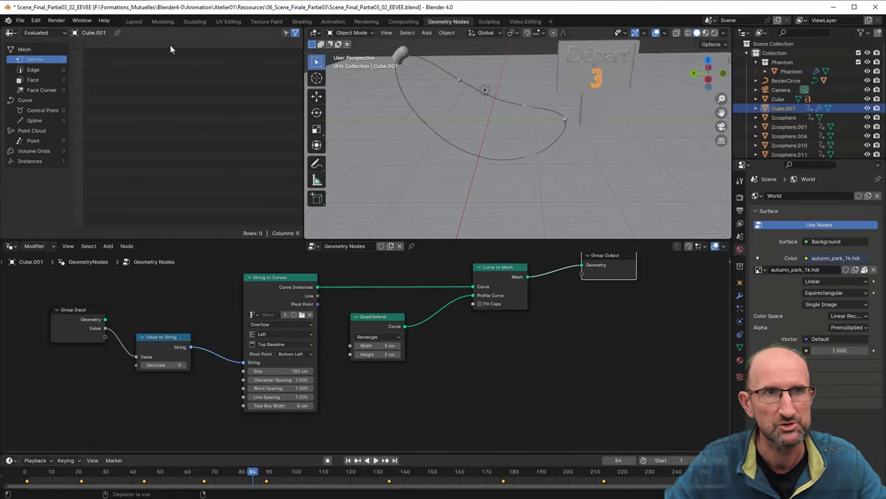
click(132, 22)
Replay from frame 1, stop at frame 51 where the sign reads 'Départ 2', then deselect.
shift+middle_drag(465, 228, 411, 296)
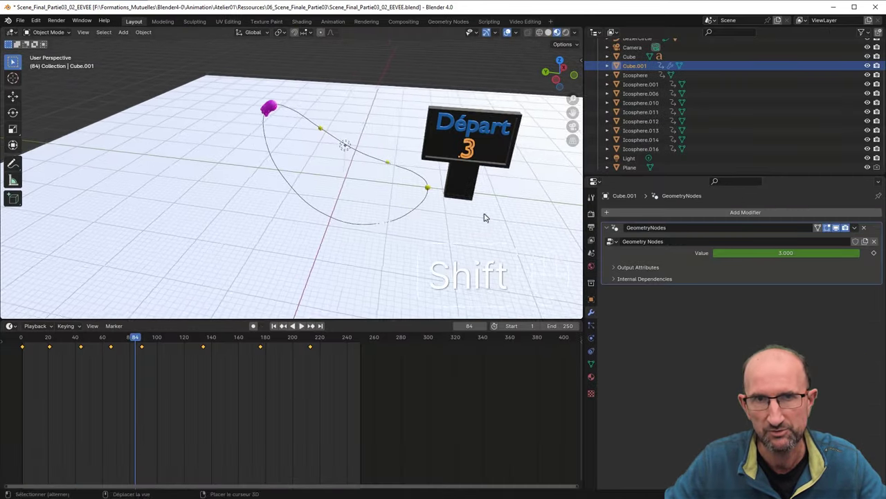
click(274, 325)
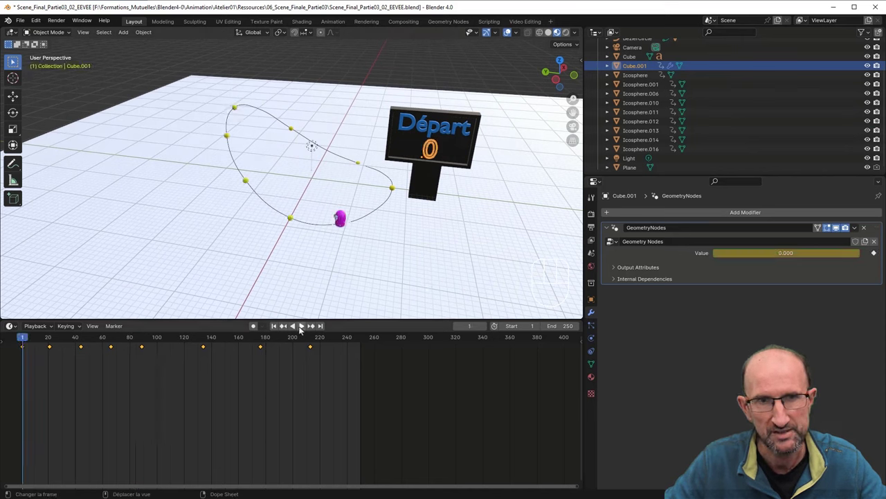
click(301, 326)
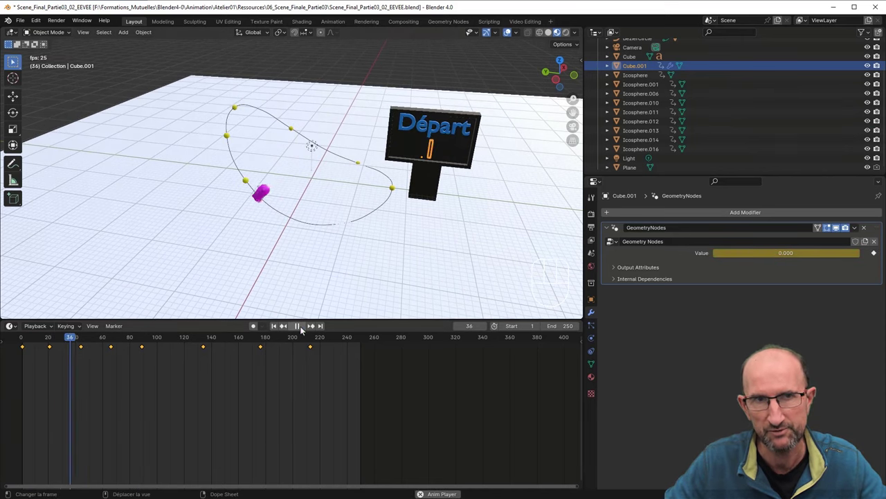
click(299, 327)
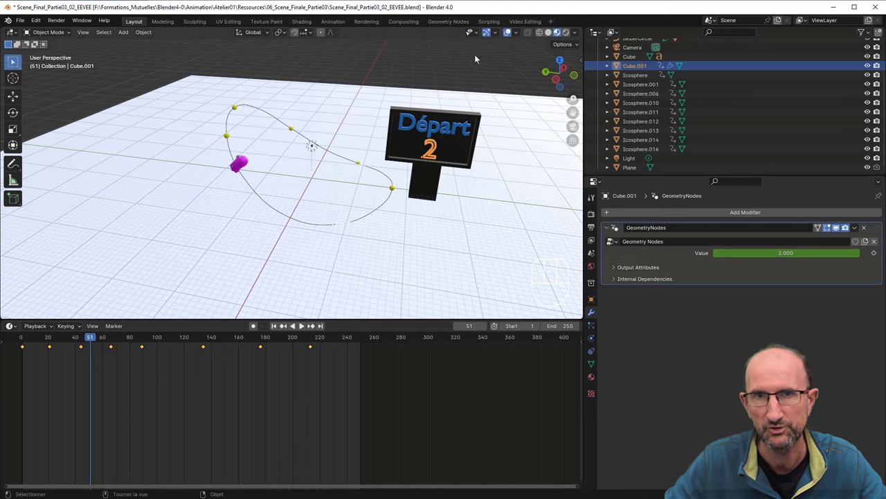
click(468, 79)
middle_drag(468, 79, 461, 185)
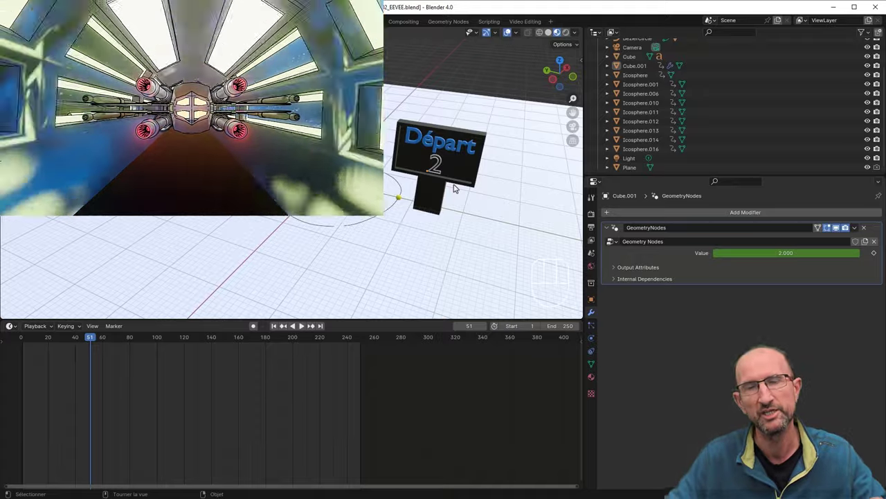
Select the Phantom and play on from frame 51 to frame 77 as the sign reaches 3.
click(250, 161)
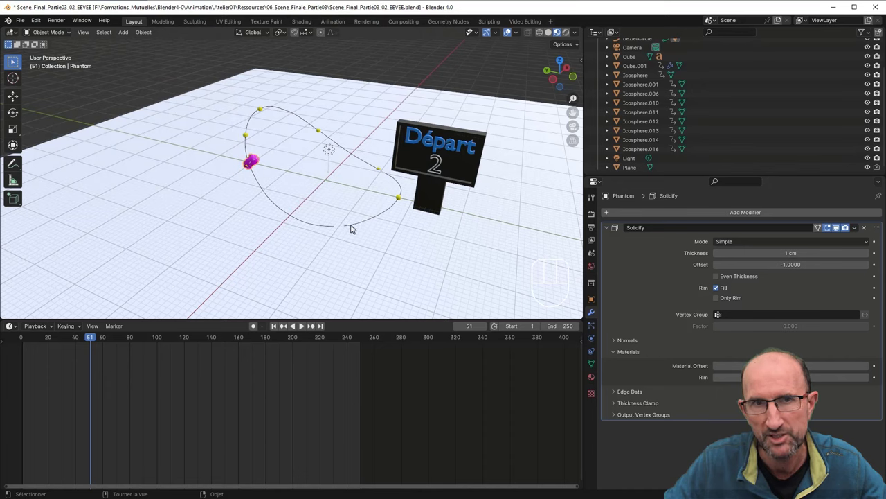
mouse_move(270, 195)
middle_down()
mouse_move(336, 233)
mouse_move(326, 299)
middle_up()
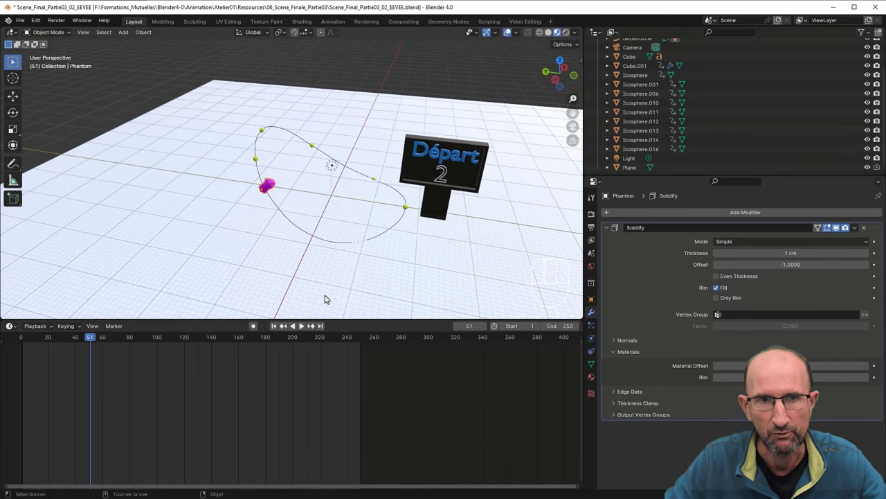
click(302, 326)
click(302, 326)
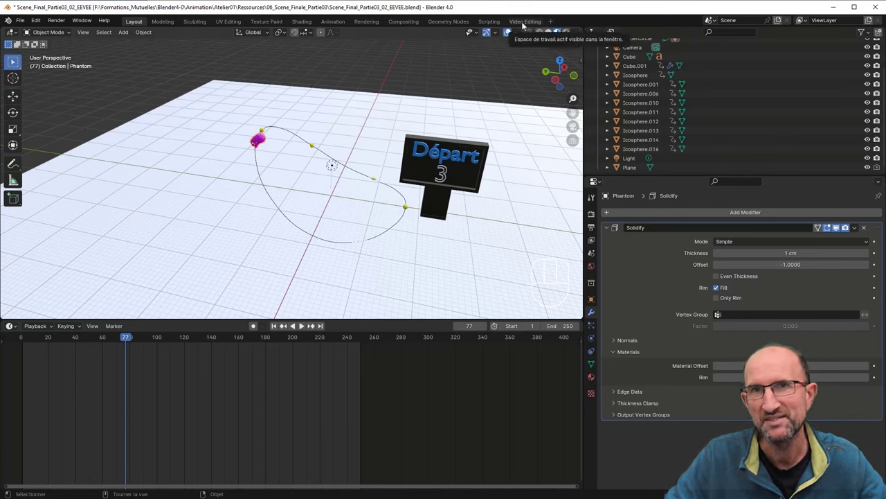
Add a Video Editing workspace showing the Phantom video with its pacman sound strips.
click(552, 23)
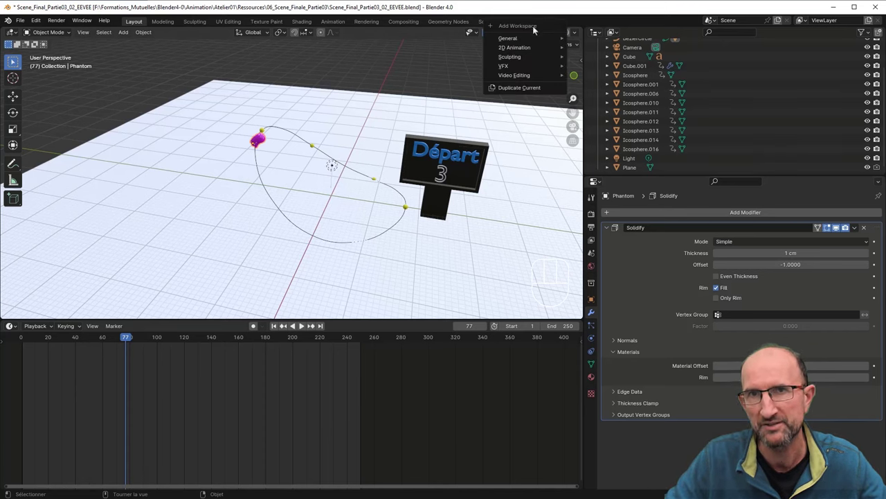
mouse_move(515, 76)
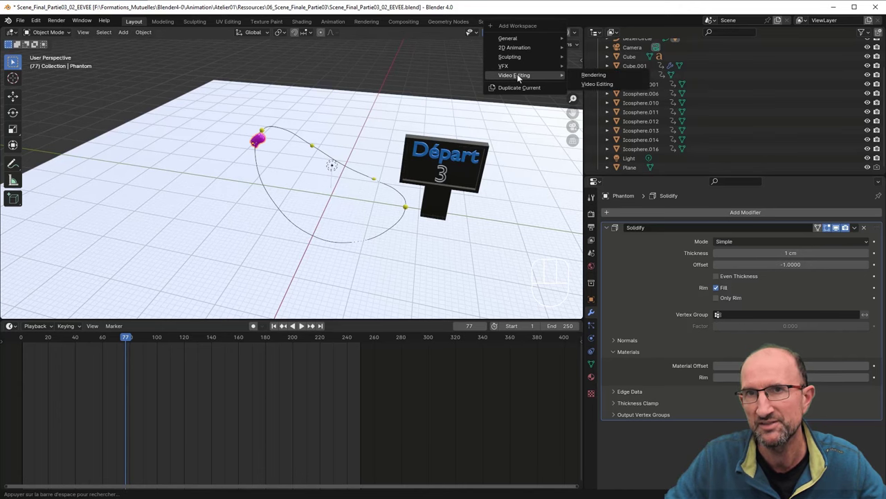
click(590, 76)
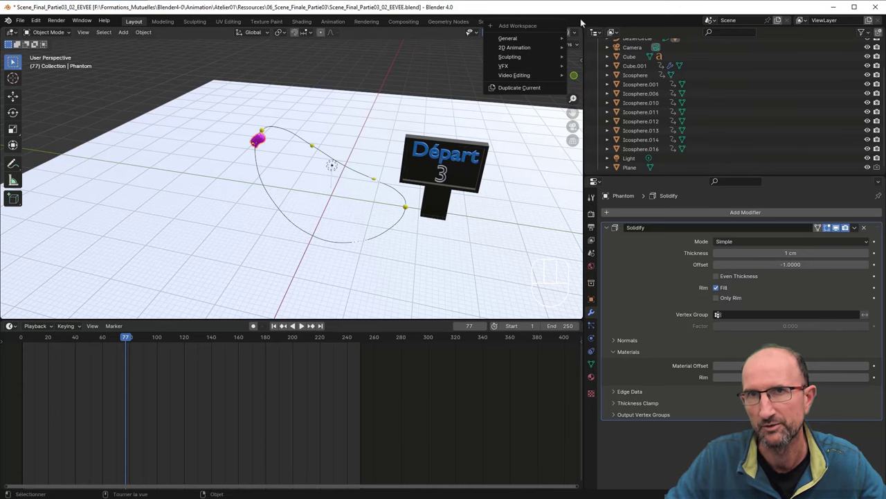
click(530, 22)
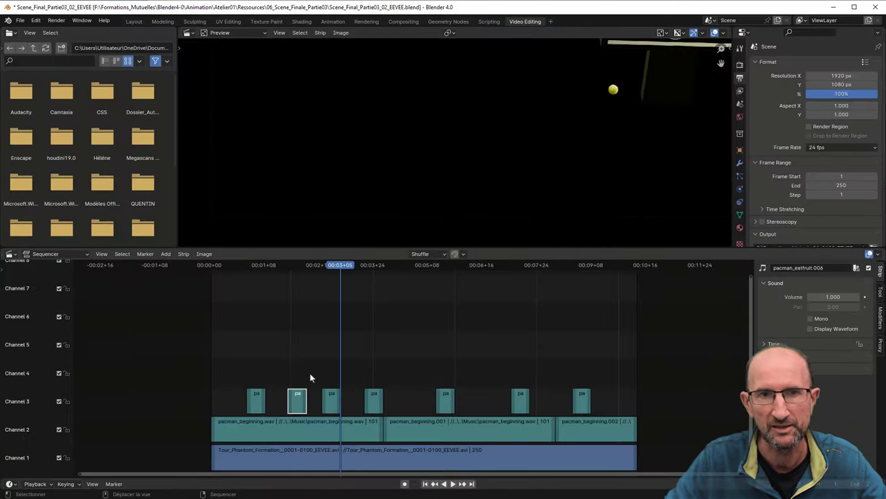
scroll(328, 344, down, 2)
scroll(330, 343, up, 3)
scroll(330, 342, up, 1)
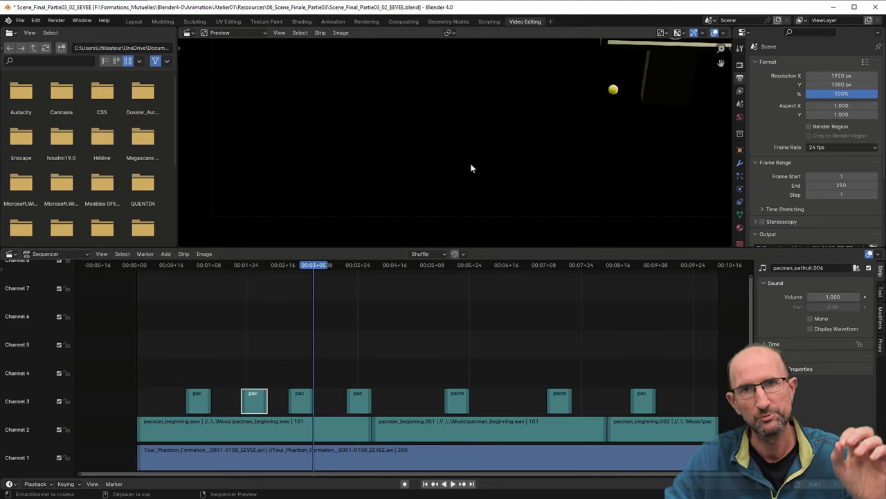
scroll(516, 146, down, 1)
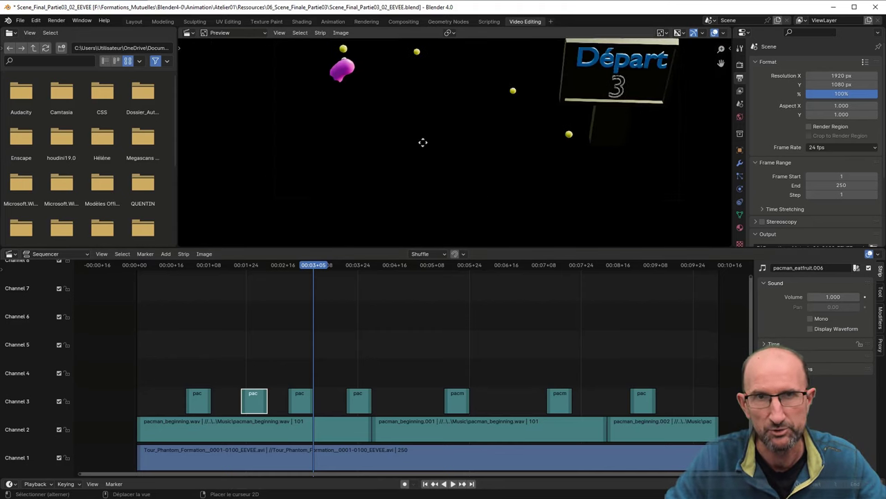
Frame the Départ sign in the preview and play the sequence with sound up to 'Départ 5'.
middle_drag(421, 143, 413, 206)
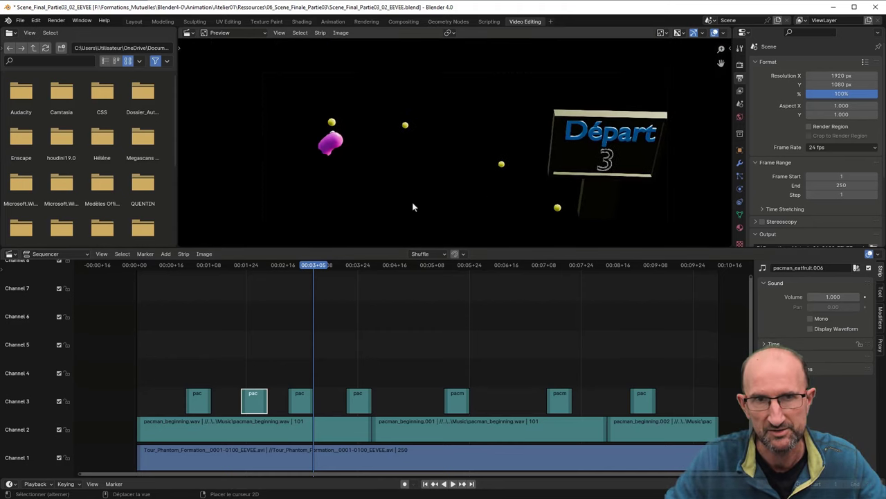
click(453, 485)
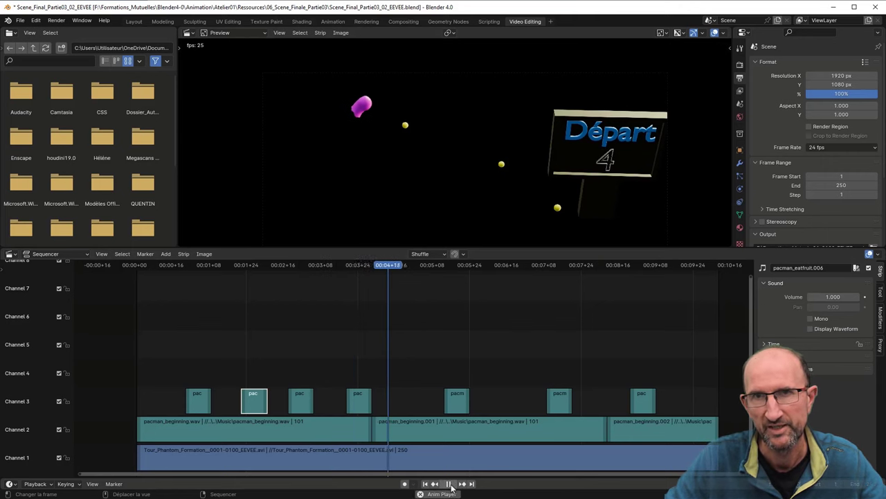
click(451, 484)
scroll(451, 136, down, 1)
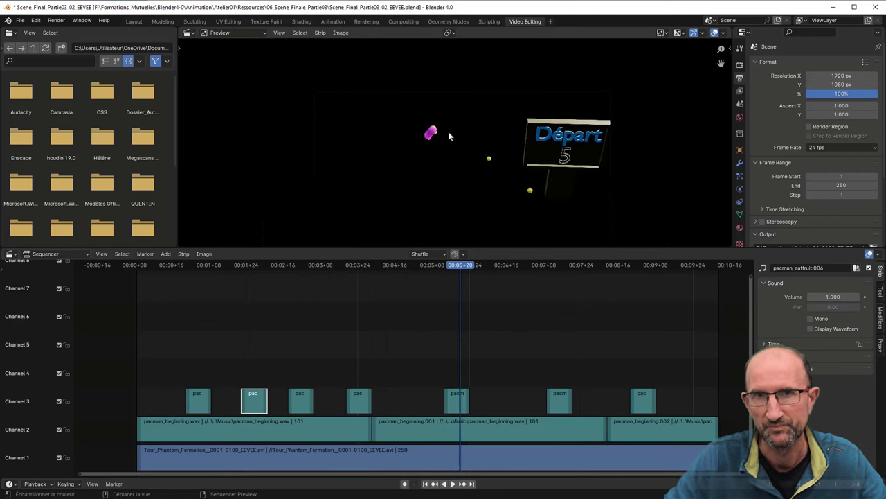
Back in Layout, orbit and zoom in on the ghost's circular path around the Départ sign.
click(133, 21)
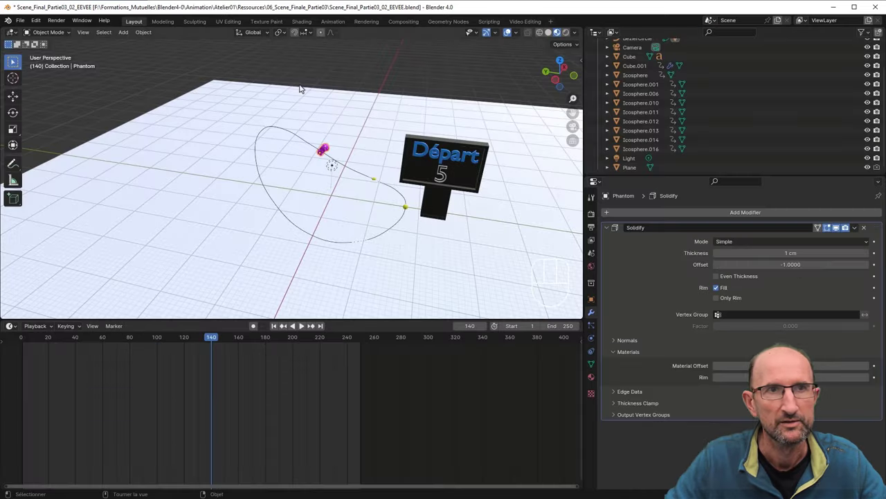
scroll(398, 180, down, 2)
mouse_move(399, 180)
middle_down()
mouse_move(442, 187)
mouse_move(382, 188)
middle_up()
scroll(416, 187, up, 2)
scroll(415, 187, up, 3)
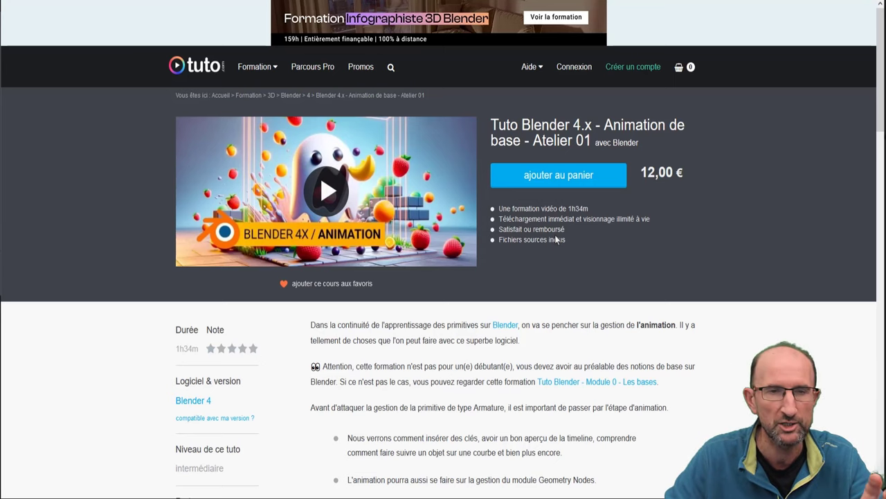
scroll(582, 244, down, 3)
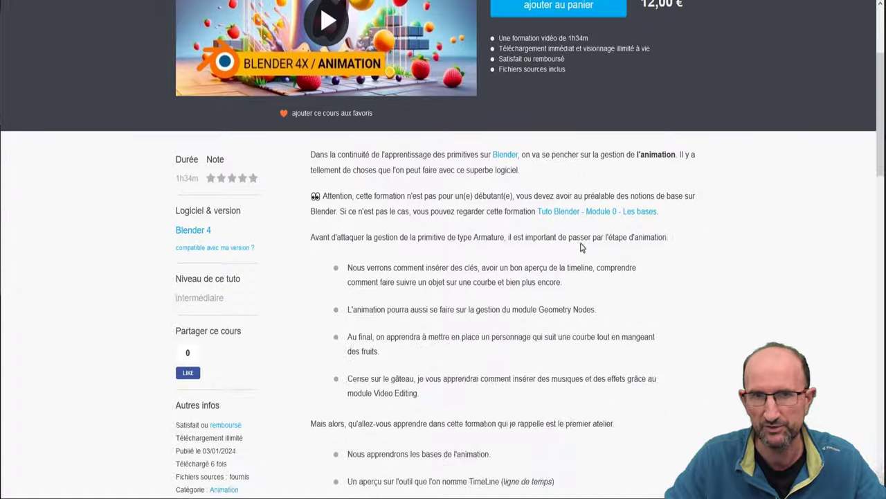
scroll(582, 244, down, 5)
scroll(582, 244, down, 2)
scroll(581, 239, up, 1)
scroll(581, 239, up, 1)
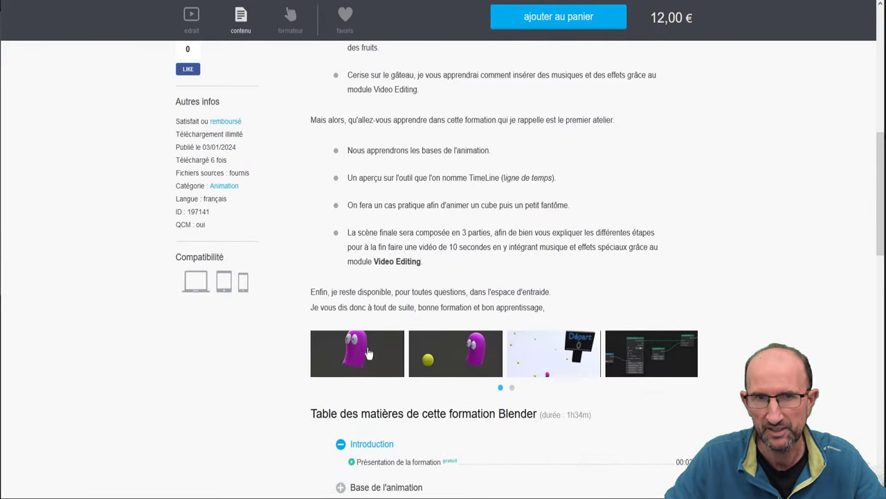
scroll(559, 329, up, 4)
scroll(560, 305, up, 2)
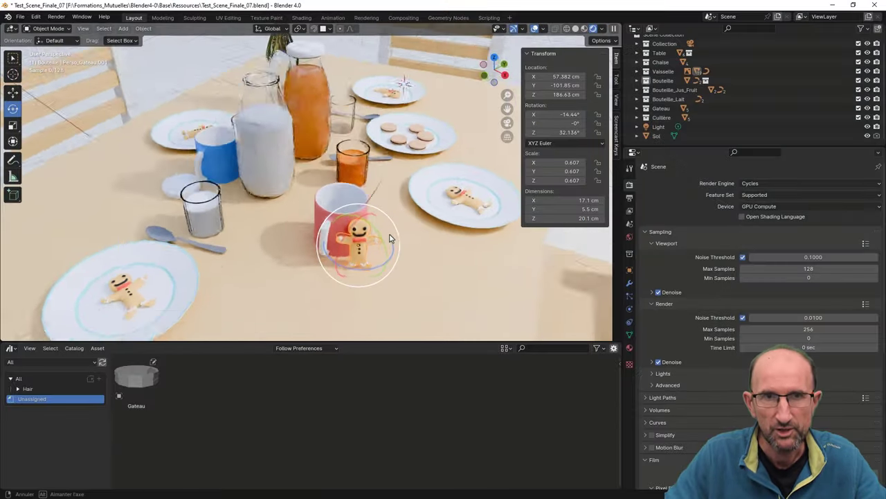
Orbit and zoom from the mug's gingerbread figure to a higher view of the breakfast table.
mouse_move(410, 240)
middle_down()
mouse_move(409, 231)
mouse_move(413, 241)
middle_up()
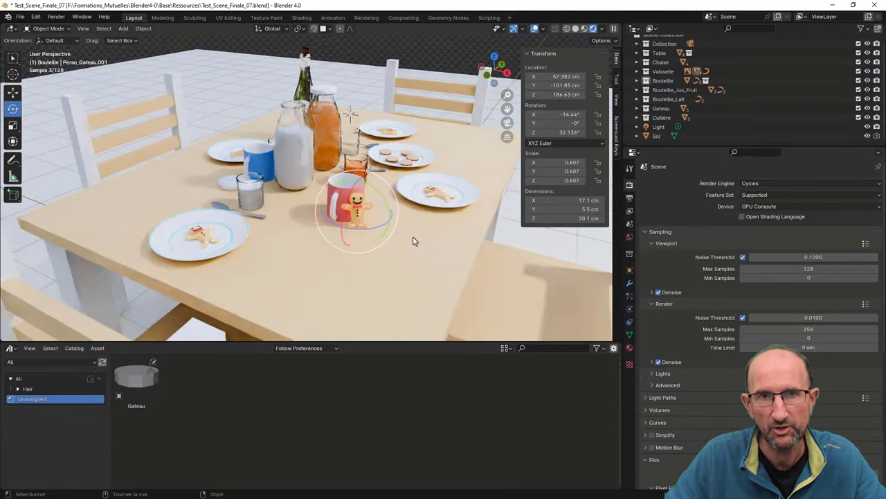
scroll(416, 236, up, 1)
scroll(419, 239, up, 3)
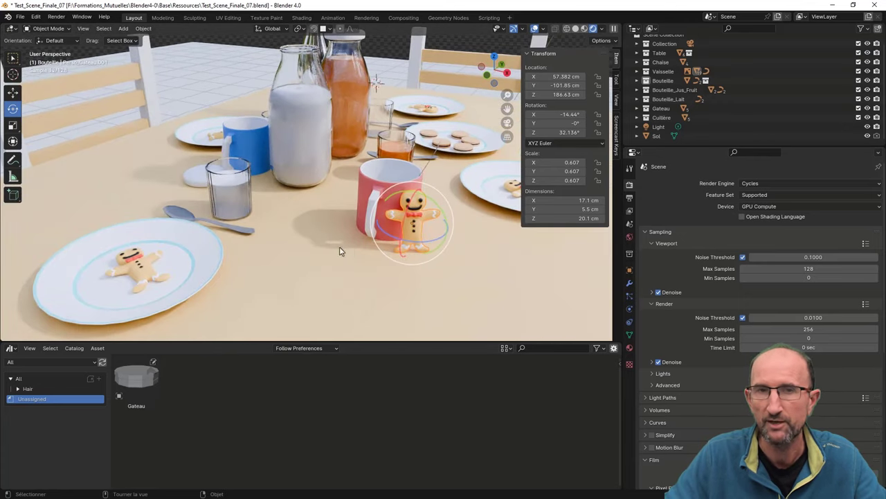
mouse_move(339, 251)
middle_down()
mouse_move(359, 267)
mouse_move(311, 293)
mouse_move(376, 270)
mouse_move(356, 263)
middle_up()
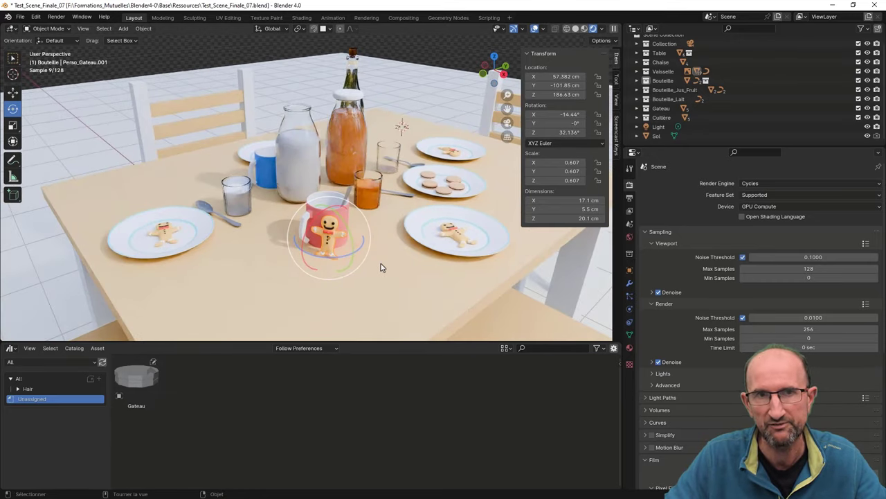
click(56, 16)
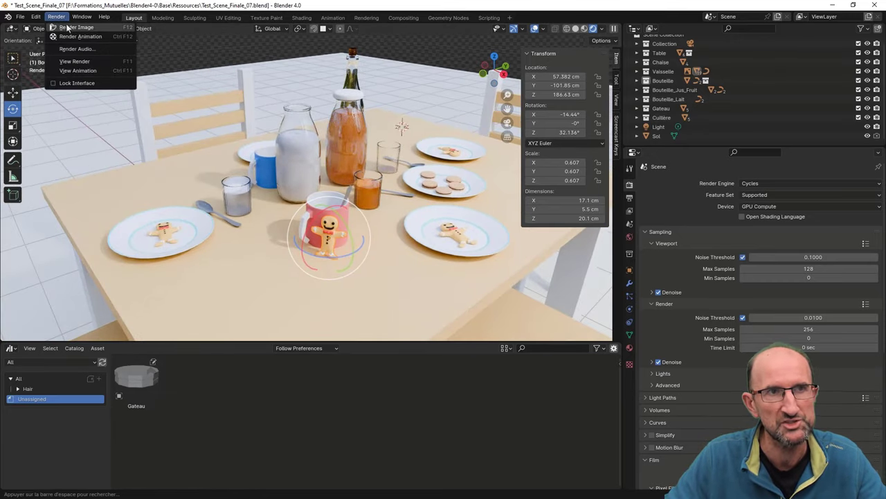
Render a still of the breakfast-table scene (about 22 seconds), review it, and close the render window.
click(69, 28)
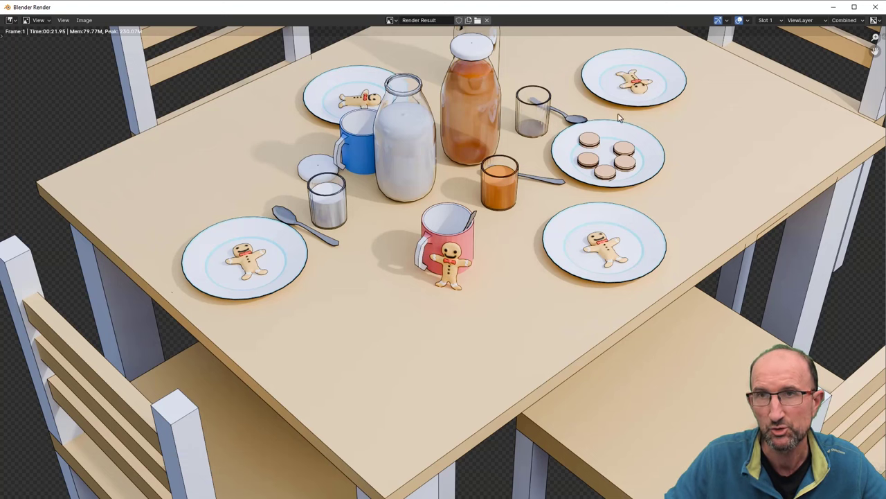
click(875, 6)
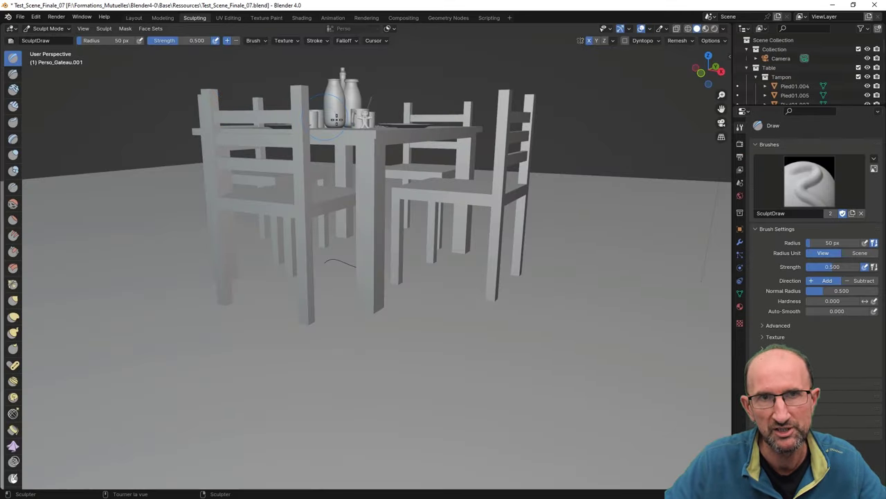
Frame the mug and gingerbread figure closely from an overhead view of the table.
middle_drag(336, 120, 342, 143)
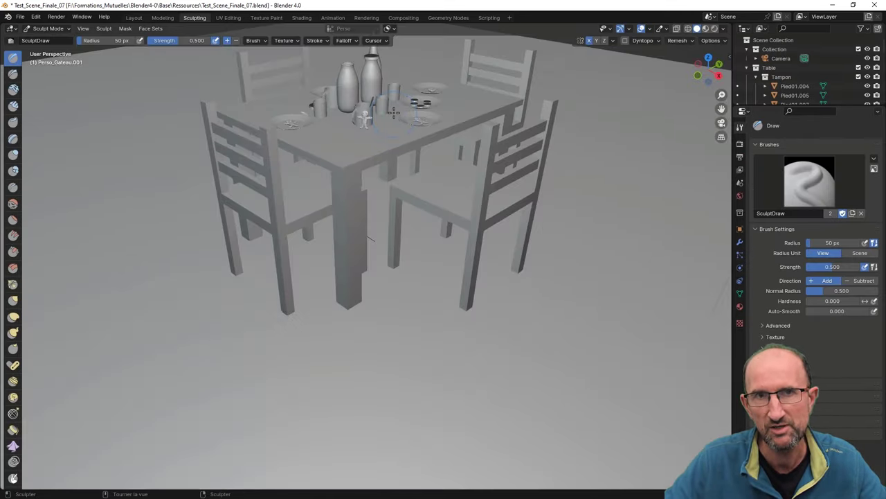
scroll(381, 124, up, 5)
key(KP_Decimal)
mouse_move(374, 208)
middle_down()
mouse_move(361, 275)
mouse_move(385, 234)
middle_up()
scroll(362, 276, up, 1)
scroll(361, 275, up, 1)
scroll(361, 276, up, 2)
Expand a mask over the gingerbread figure, then show the Add menu's Curve types.
scroll(368, 249, down, 3)
scroll(367, 249, down, 3)
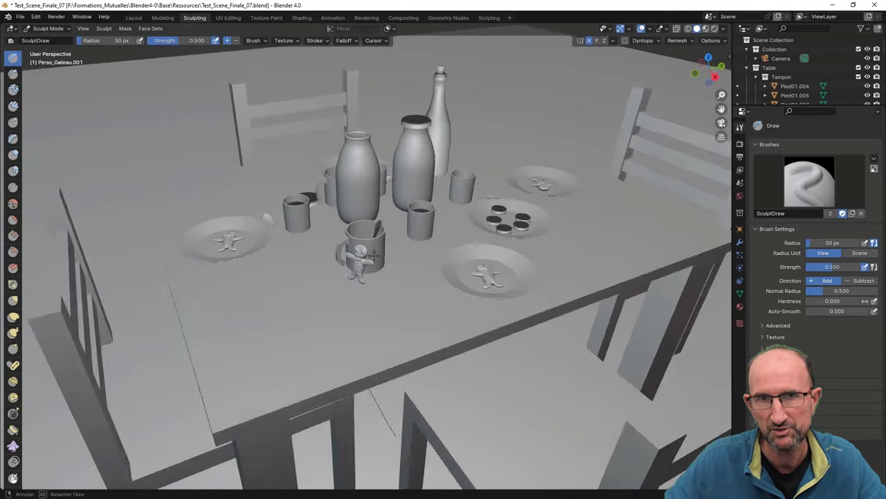
scroll(385, 234, up, 2)
key(shift+a)
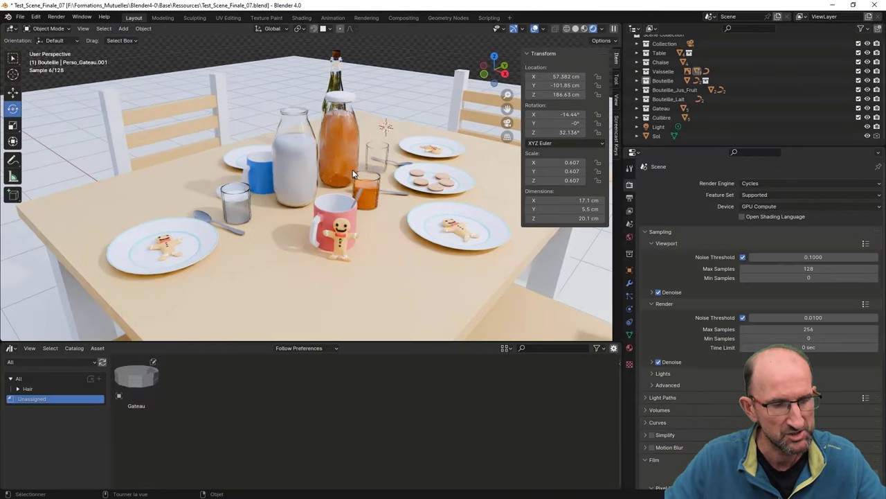
key(shift+a)
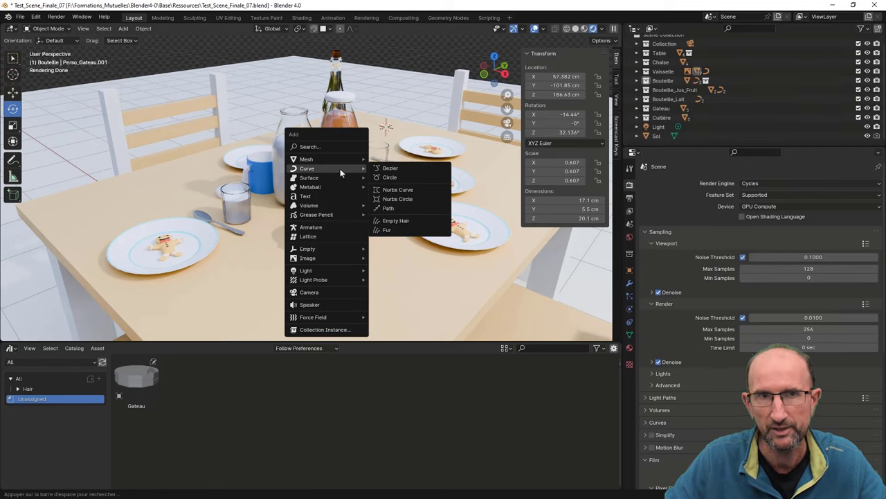
Dismiss the Add menu without adding anything and orbit around the breakfast table.
key(Escape)
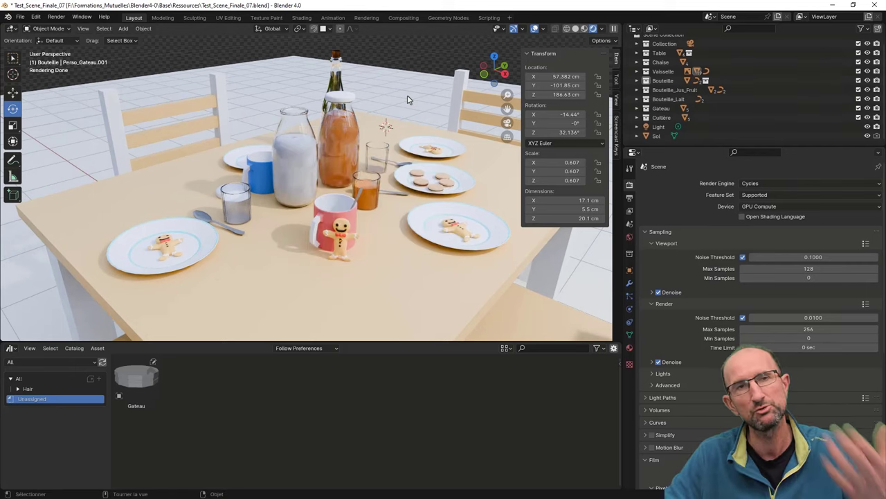
mouse_move(407, 108)
middle_down()
mouse_move(386, 131)
mouse_move(275, 161)
mouse_move(288, 163)
mouse_move(325, 124)
mouse_move(330, 133)
mouse_move(321, 136)
mouse_move(365, 168)
middle_up()
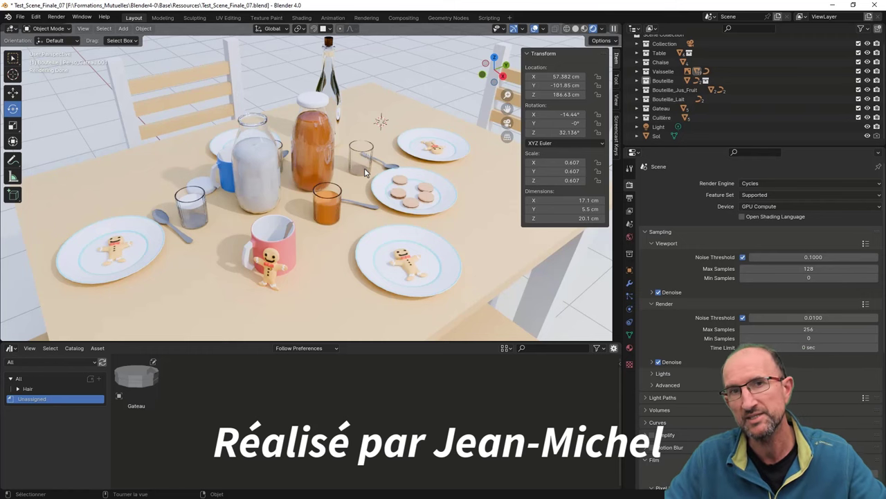
scroll(353, 196, down, 2)
middle_drag(353, 196, 352, 152)
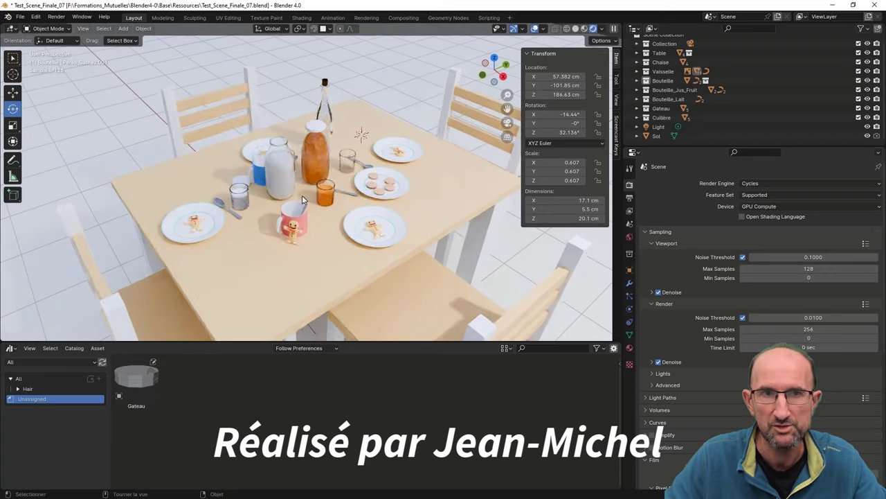
scroll(301, 195, up, 3)
middle_drag(302, 196, 313, 199)
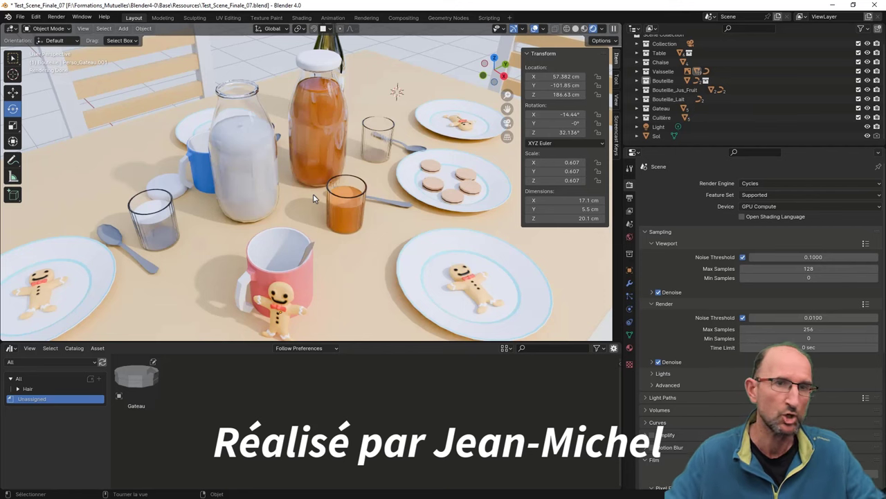
scroll(312, 238, down, 3)
mouse_move(312, 238)
middle_down()
mouse_move(338, 234)
mouse_move(328, 239)
middle_up()
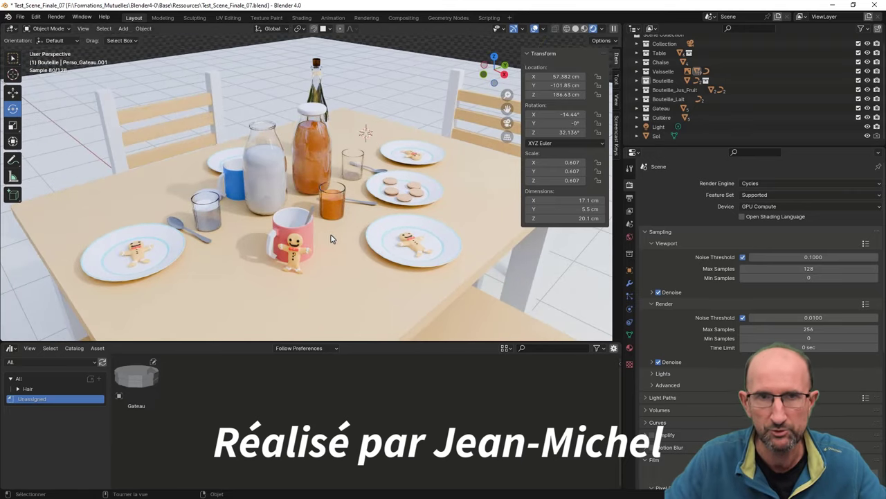
middle_drag(289, 294, 257, 277)
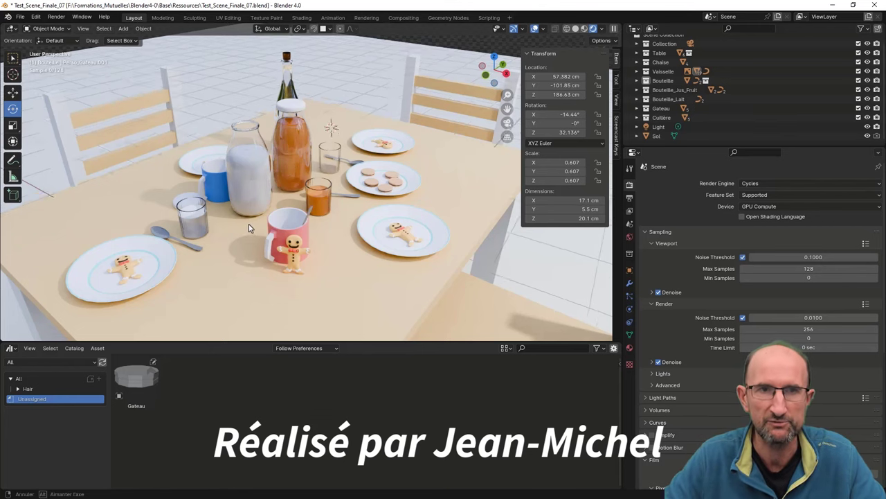
middle_drag(245, 227, 289, 188)
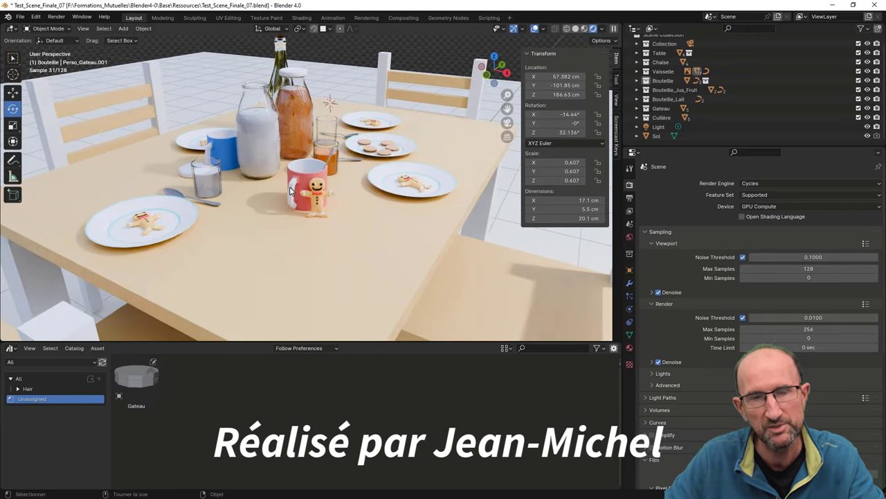
scroll(290, 188, down, 3)
scroll(290, 188, down, 1)
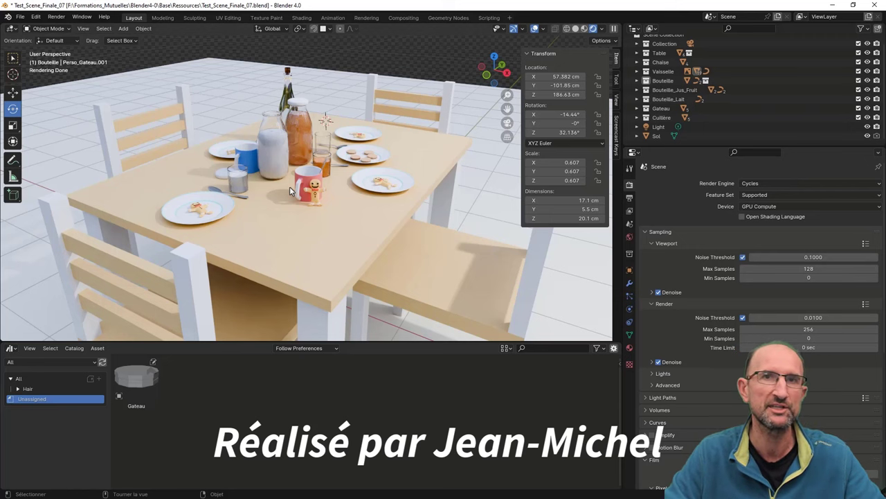
mouse_move(344, 173)
middle_down()
mouse_move(328, 177)
mouse_move(352, 205)
middle_up()
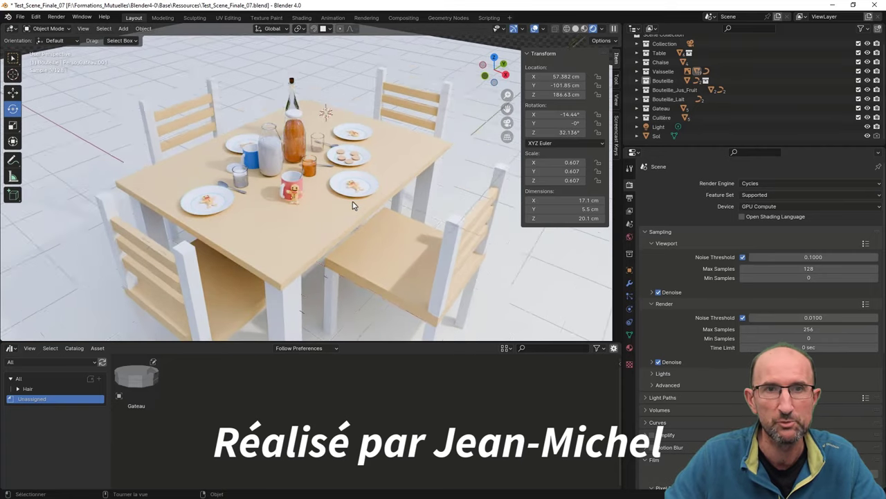
scroll(352, 205, up, 2)
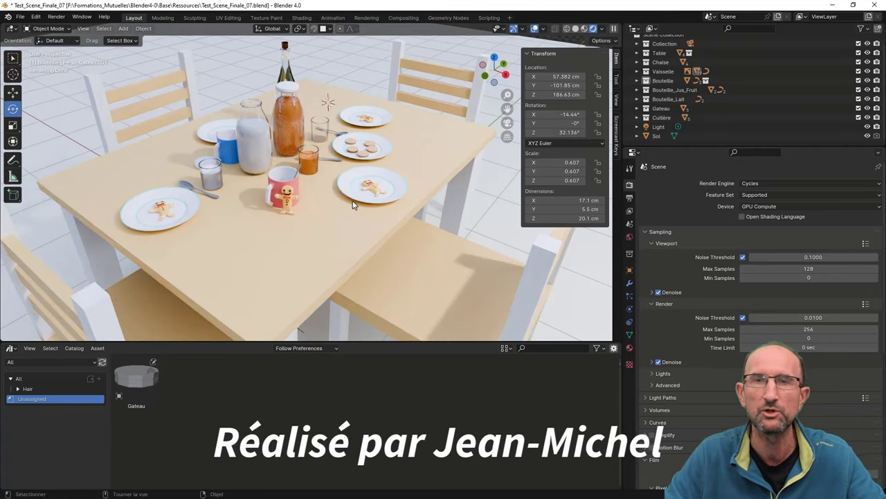